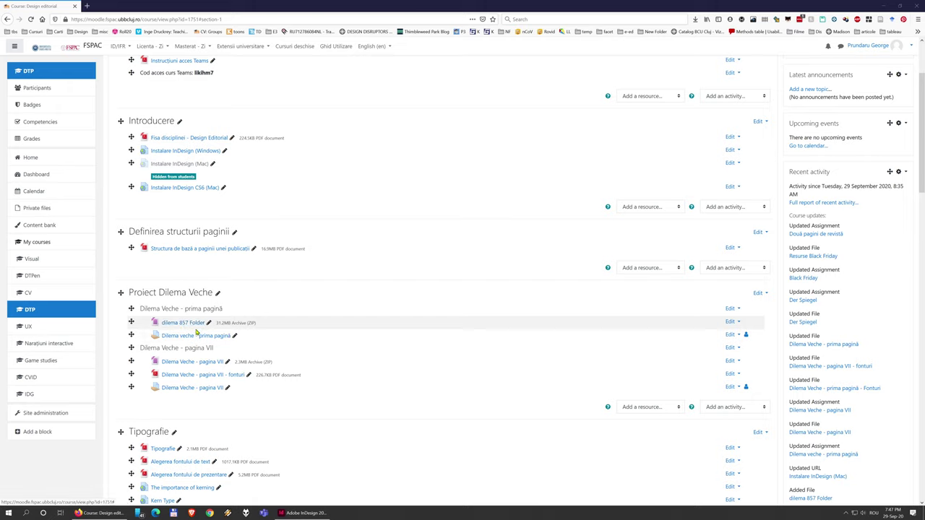
- Download the dilema 857 Folder archive from the Proiect Dilema Veche section and save it to the Desktop
{"action": "left_click", "coordinate": [182, 322]}
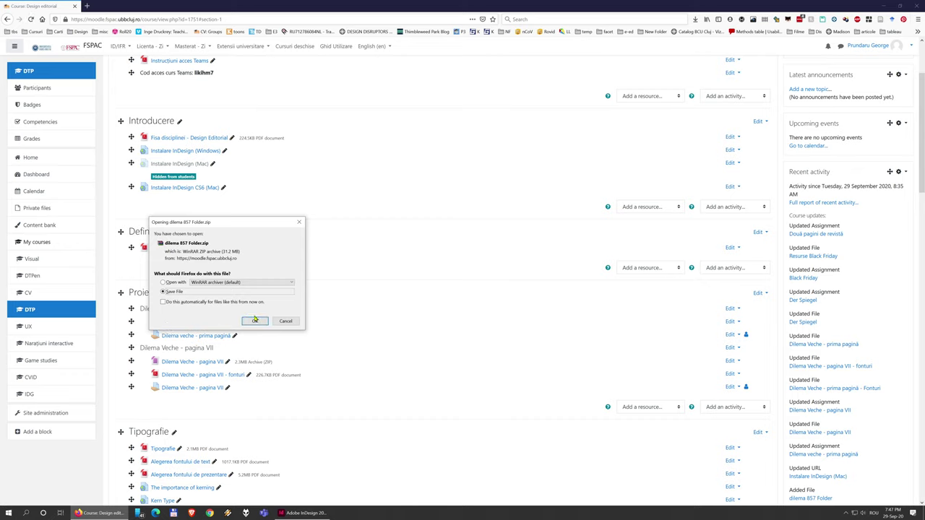
{"action": "left_click", "coordinate": [254, 321]}
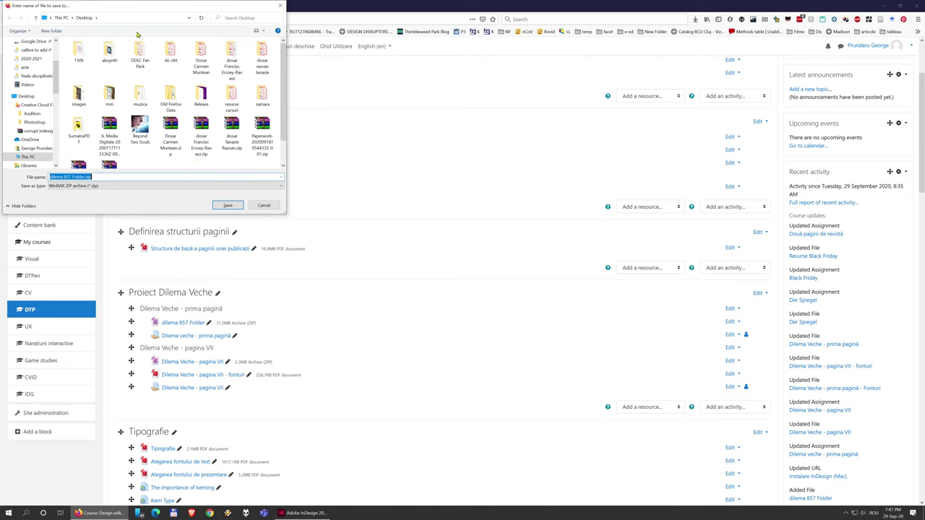
{"action": "left_click", "coordinate": [227, 206]}
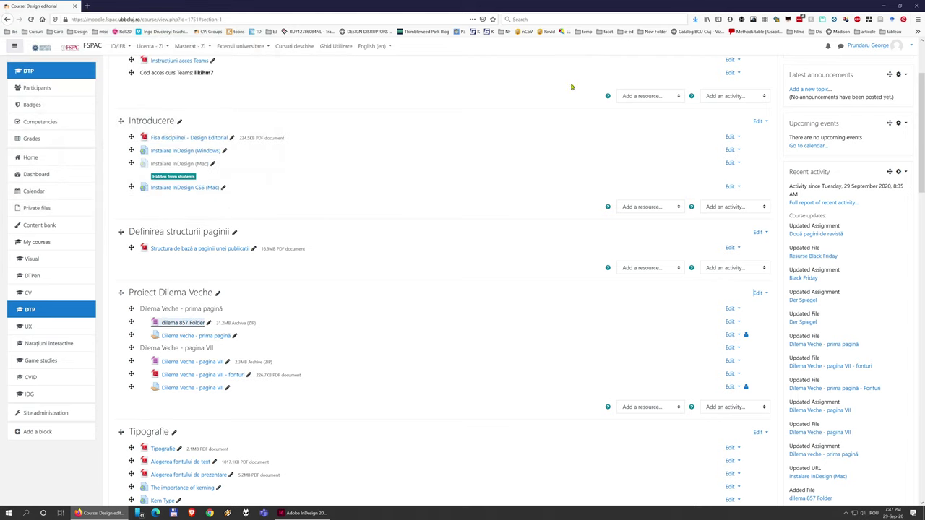
- Locate the downloaded dilema 857 Folder.zip in its containing folder and open the archive in WinRAR
{"action": "left_click", "coordinate": [695, 19]}
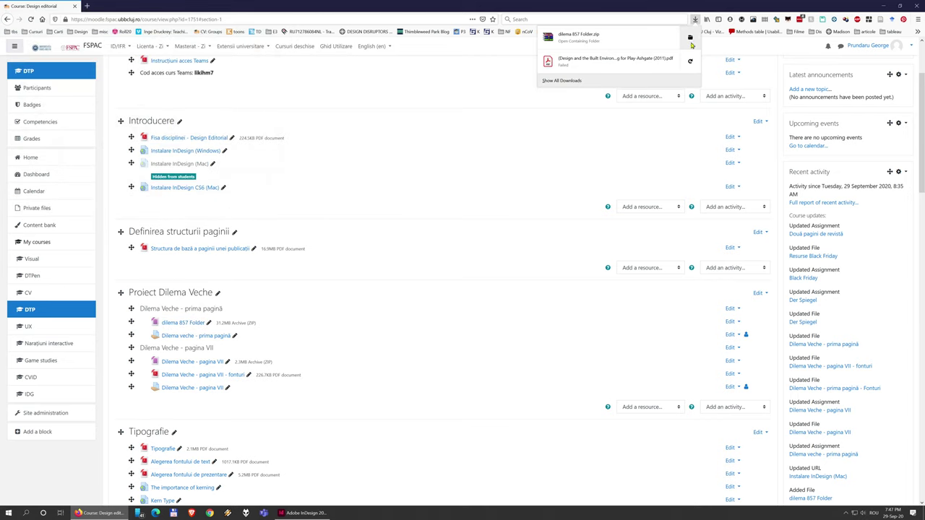
{"action": "left_click", "coordinate": [690, 39]}
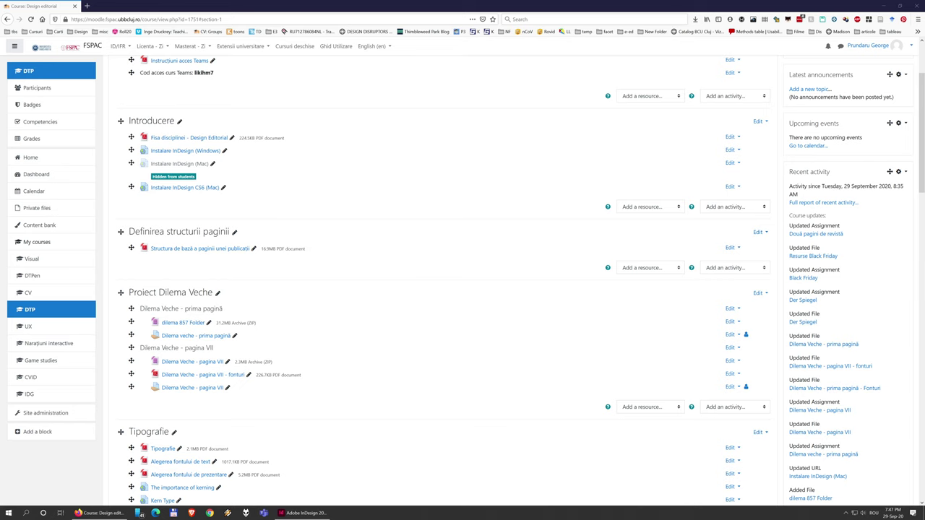
{"action": "left_click_drag", "start_coordinate": [894, 74], "coordinate": [547, 74]}
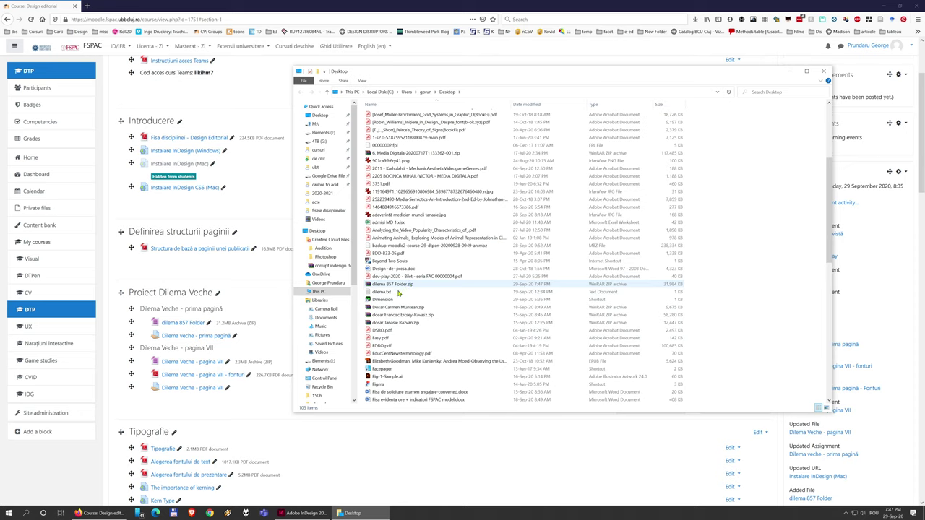
{"action": "right_click", "coordinate": [393, 285]}
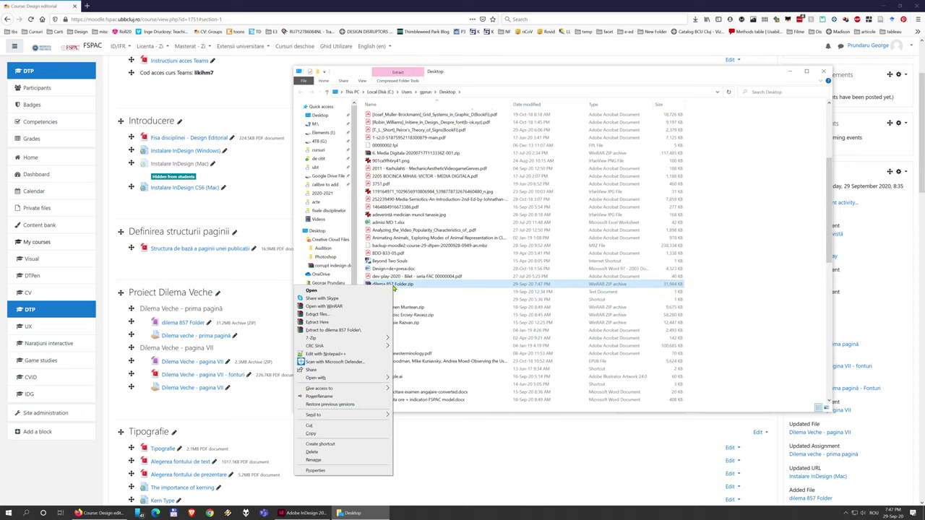
{"action": "left_click", "coordinate": [365, 290]}
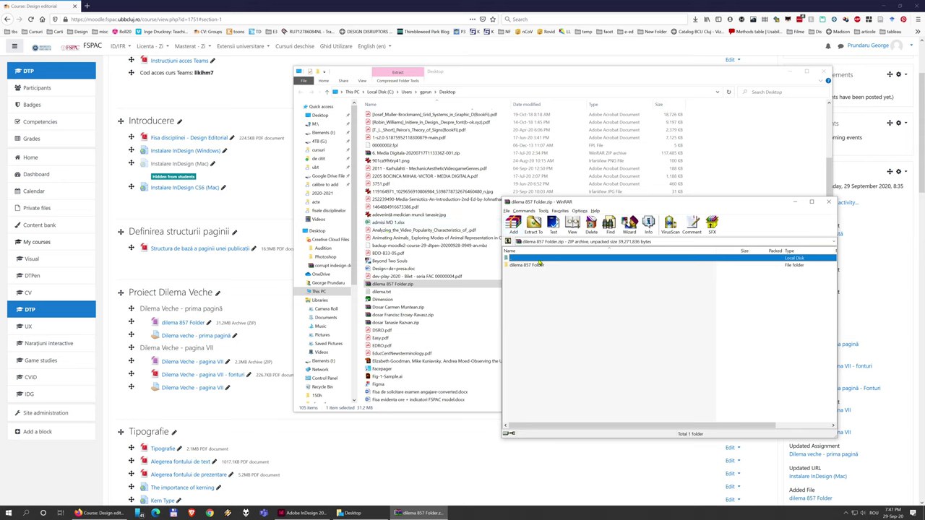
{"action": "right_click", "coordinate": [426, 286]}
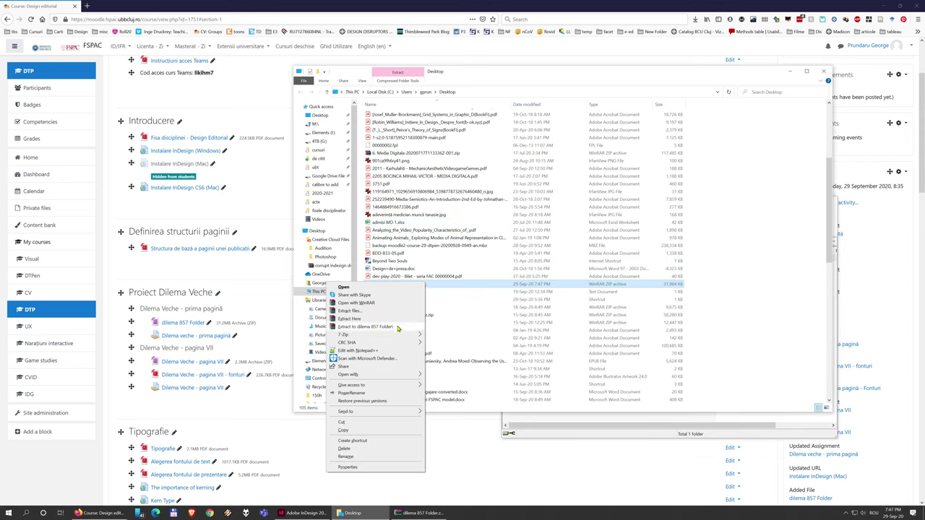
{"action": "left_click", "coordinate": [557, 436]}
{"action": "left_click", "coordinate": [527, 266]}
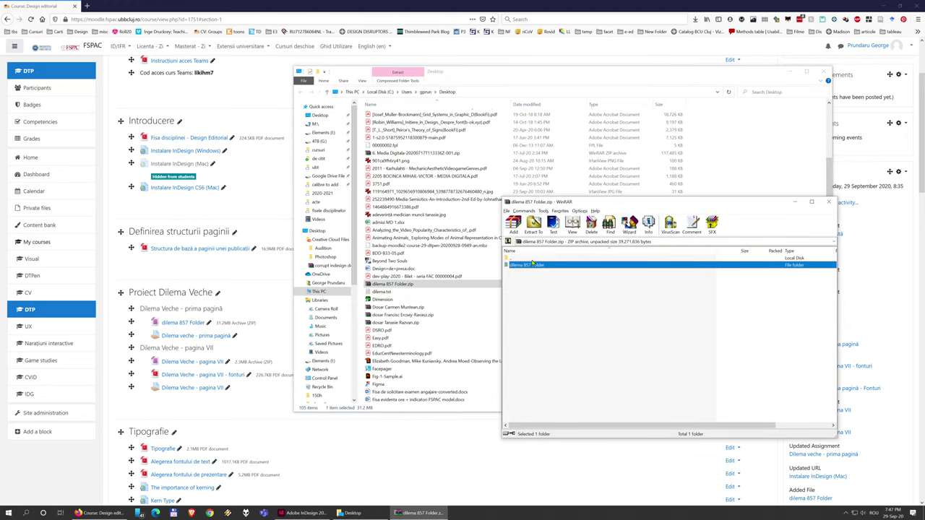
{"action": "left_click", "coordinate": [787, 73]}
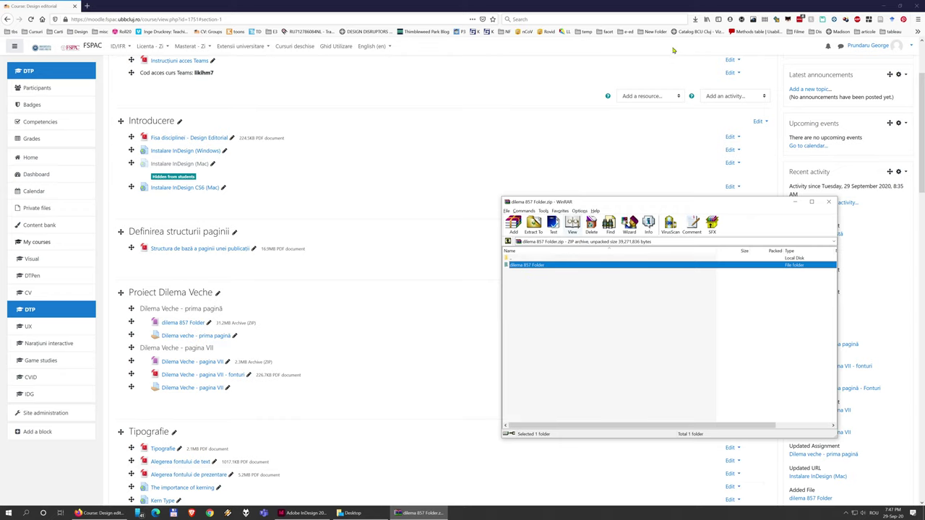
{"action": "left_click", "coordinate": [695, 20]}
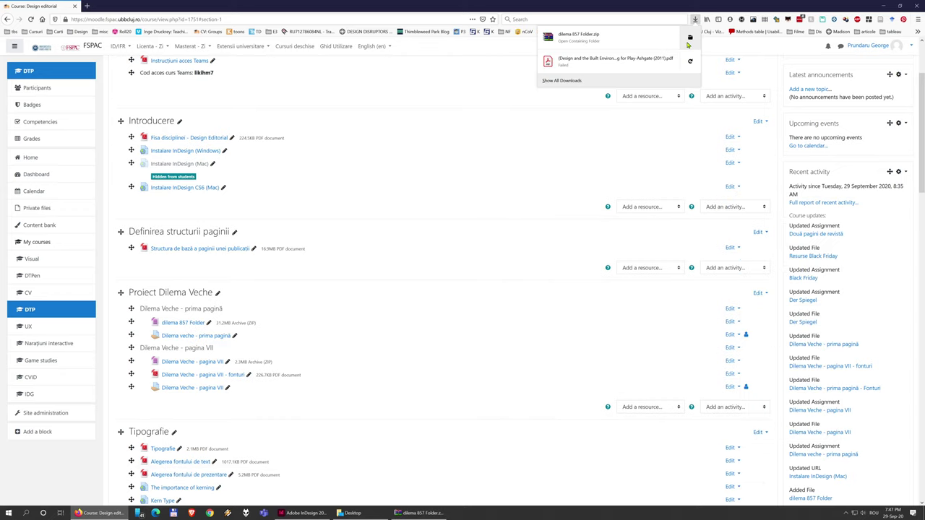
{"action": "left_click", "coordinate": [602, 37]}
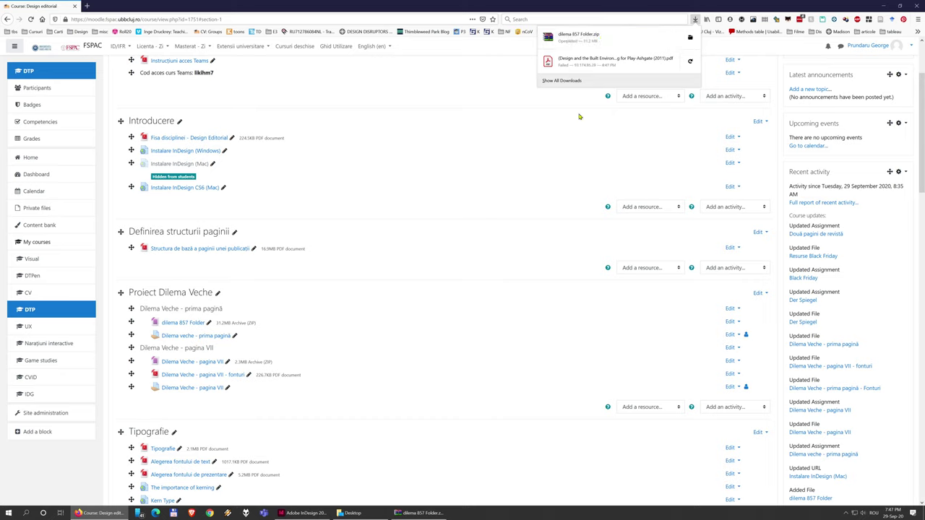
{"action": "left_click", "coordinate": [407, 515]}
- Examine the contents of dilema 857 Folder inside the archive, including its subfolders and InDesign files, and return to the archive root
{"action": "double_click", "coordinate": [524, 266]}
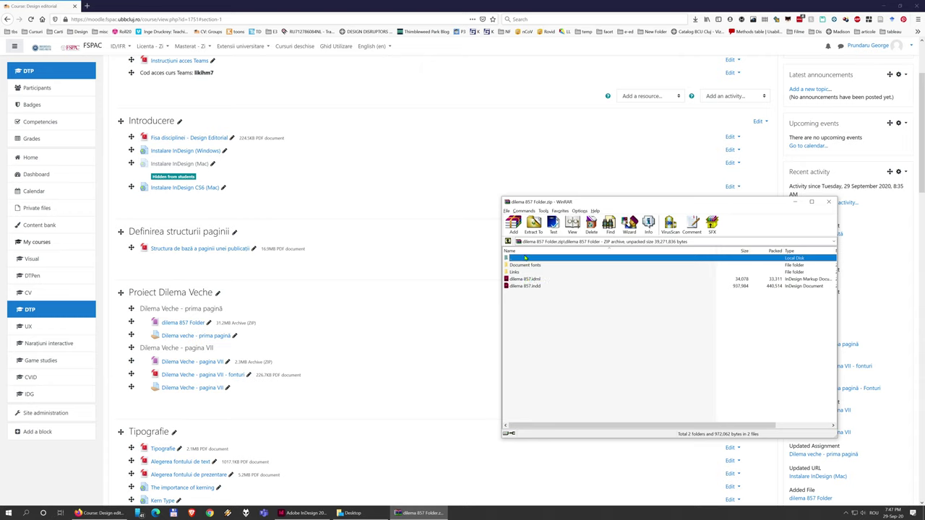
{"action": "double_click", "coordinate": [525, 258]}
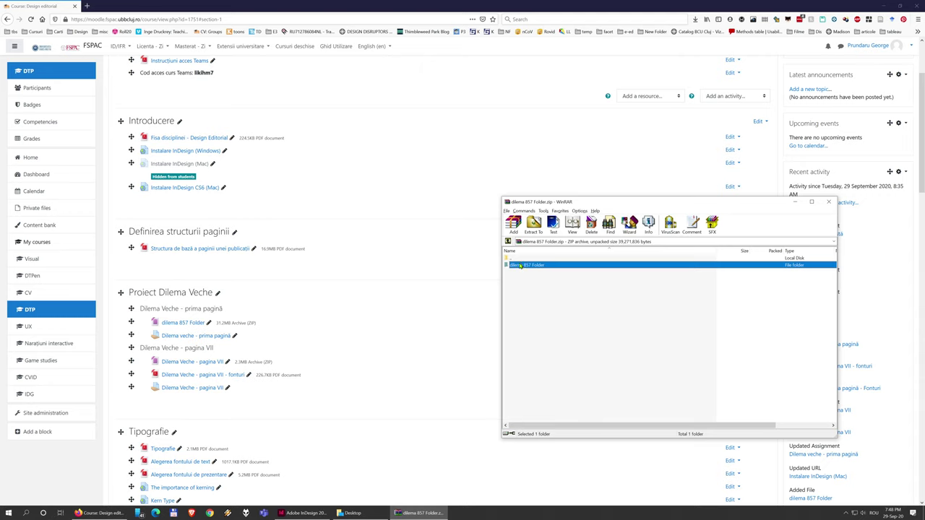
{"action": "double_click", "coordinate": [518, 266]}
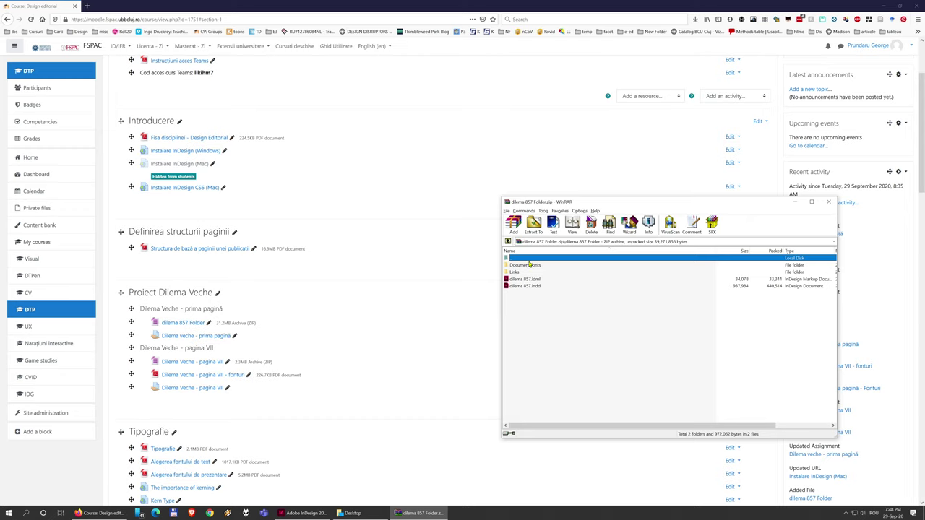
{"action": "double_click", "coordinate": [527, 260]}
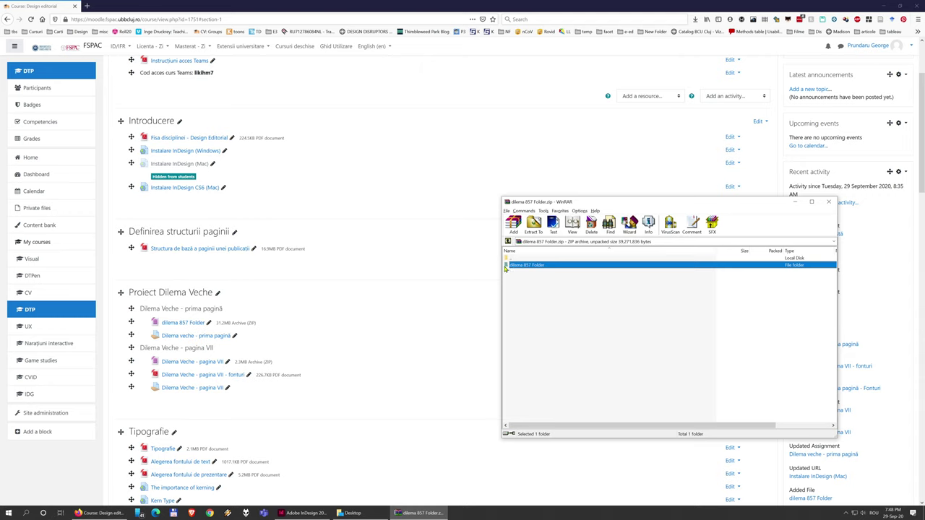
{"action": "double_click", "coordinate": [532, 267]}
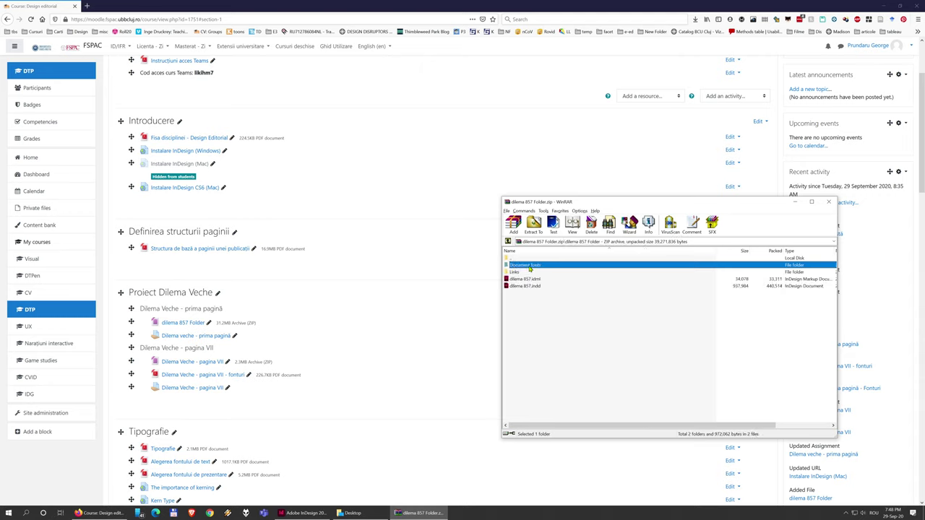
{"action": "left_click", "coordinate": [526, 273]}
{"action": "left_click", "coordinate": [536, 268]}
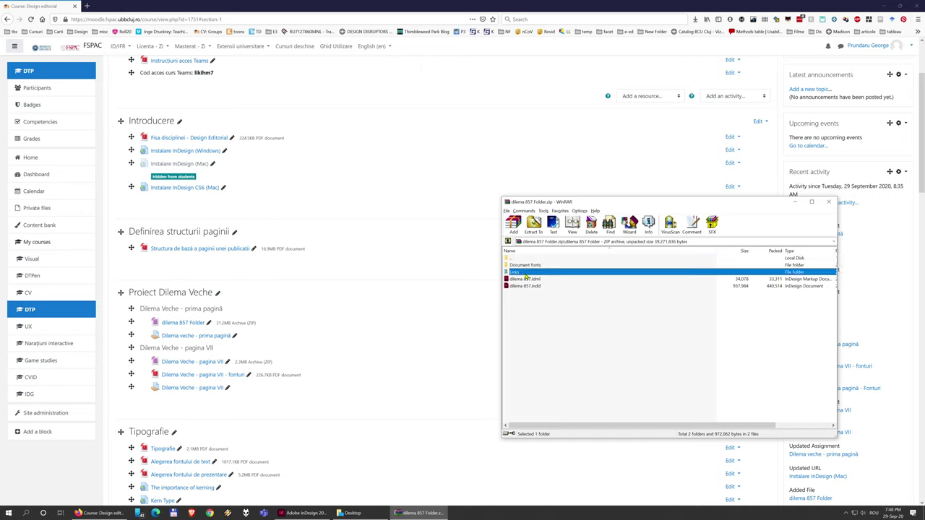
{"action": "left_click", "coordinate": [531, 278]}
{"action": "left_click", "coordinate": [531, 266]}
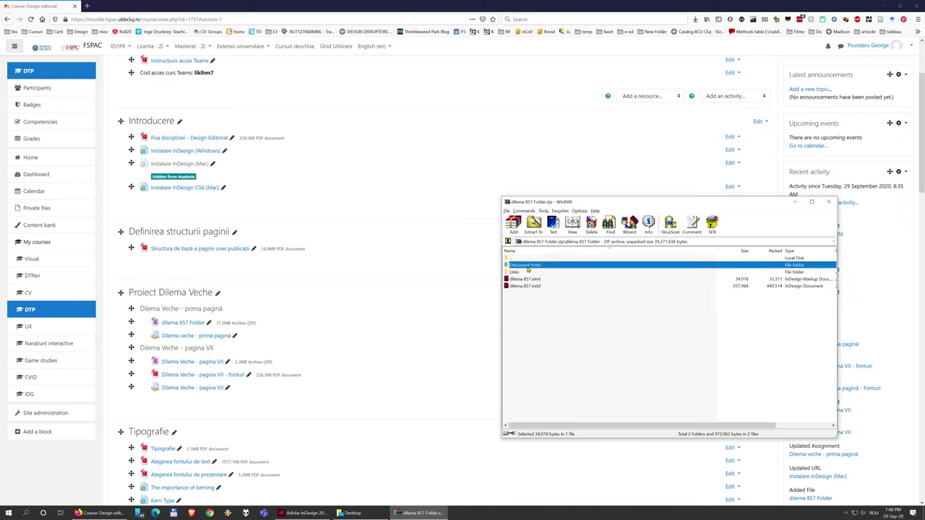
{"action": "left_click", "coordinate": [537, 287]}
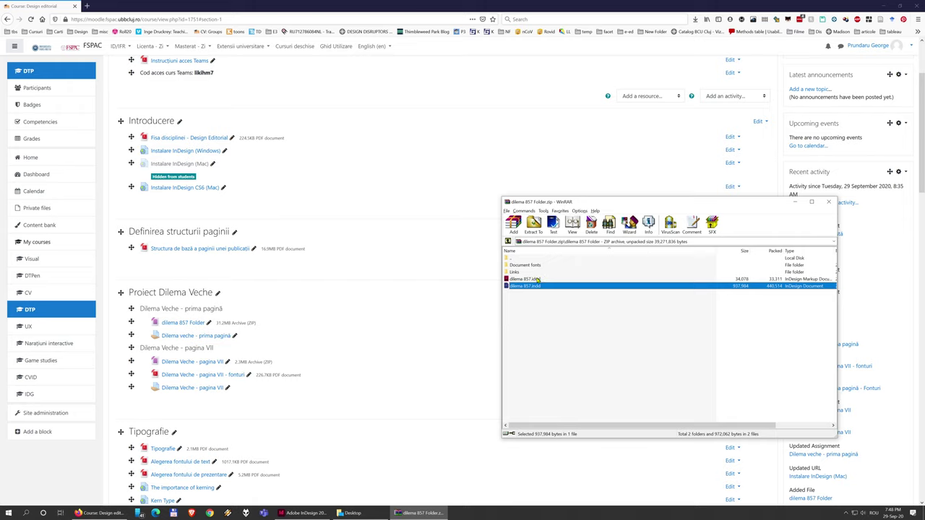
{"action": "left_click", "coordinate": [521, 259]}
{"action": "double_click", "coordinate": [520, 259]}
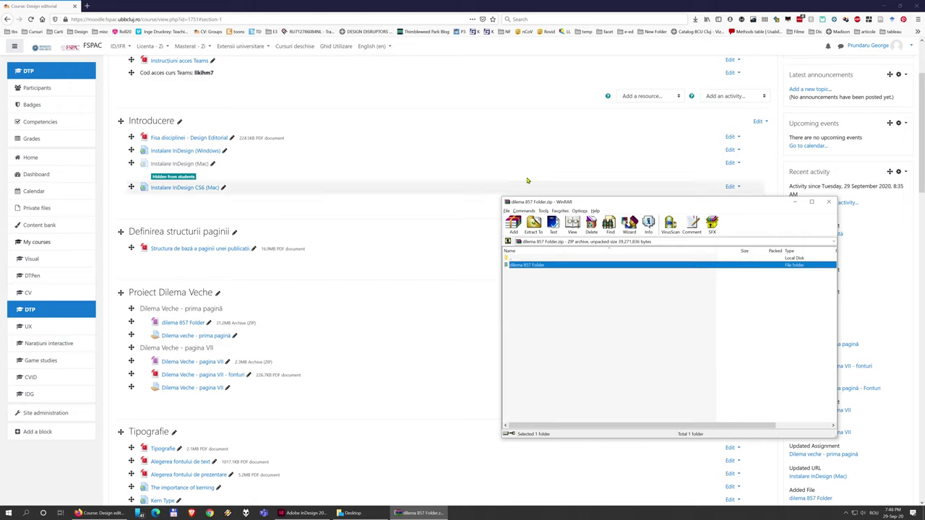
- Extract dilema 857 Folder from the archive onto the desktop and close the archive
{"action": "left_click", "coordinate": [883, 7]}
{"action": "left_click", "coordinate": [883, 7]}
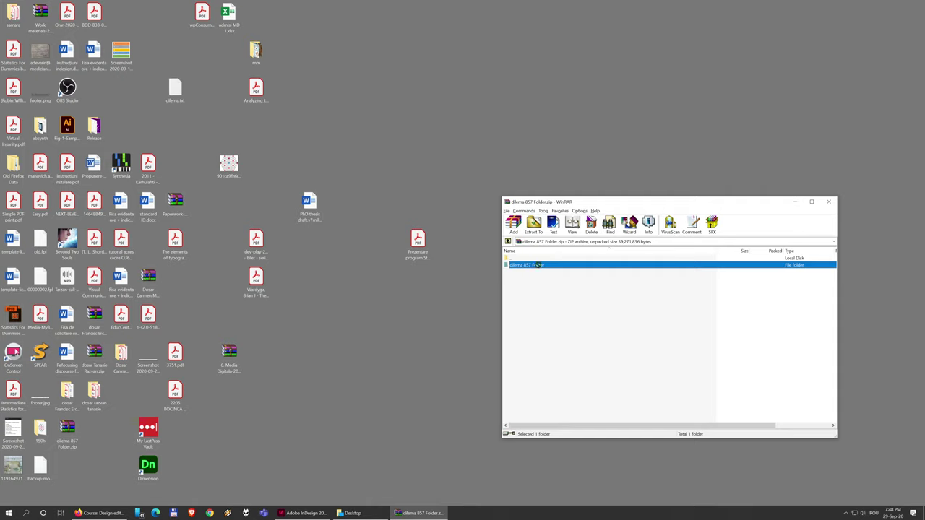
{"action": "left_click_drag", "start_coordinate": [535, 266], "coordinate": [424, 287]}
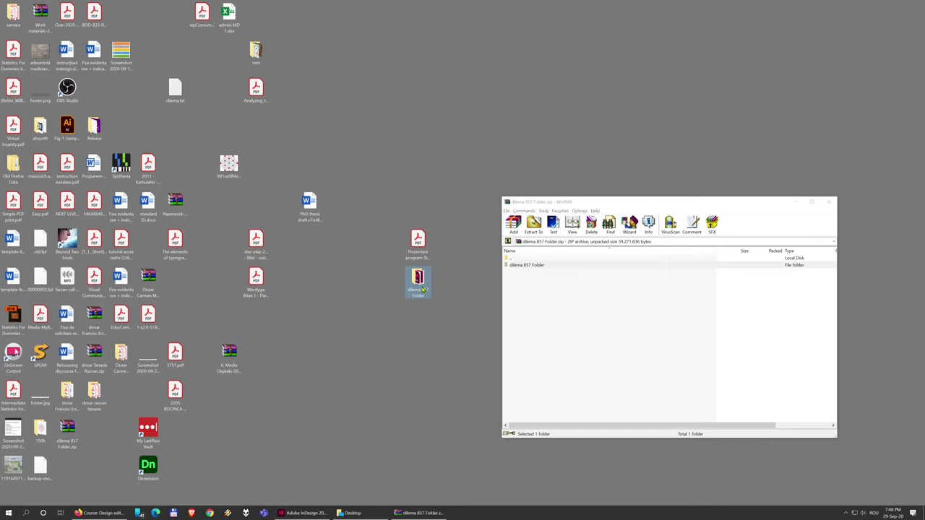
{"action": "left_click", "coordinate": [830, 203]}
{"action": "left_click", "coordinate": [830, 203]}
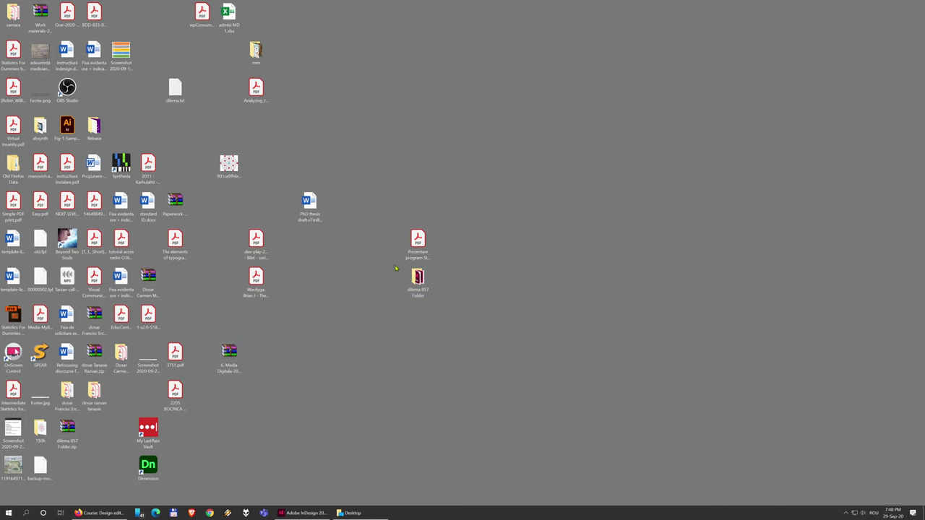
- Open the extracted dilema 857 Folder on the desktop and examine its dilema 857.indd and dilema 857.idml files
{"action": "double_click", "coordinate": [418, 284]}
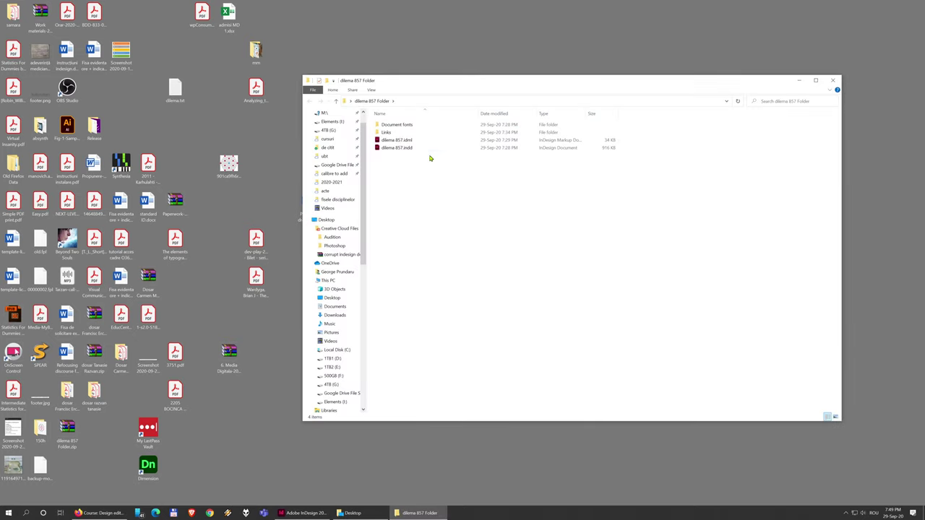
{"action": "left_click_drag", "start_coordinate": [422, 87], "coordinate": [447, 98]}
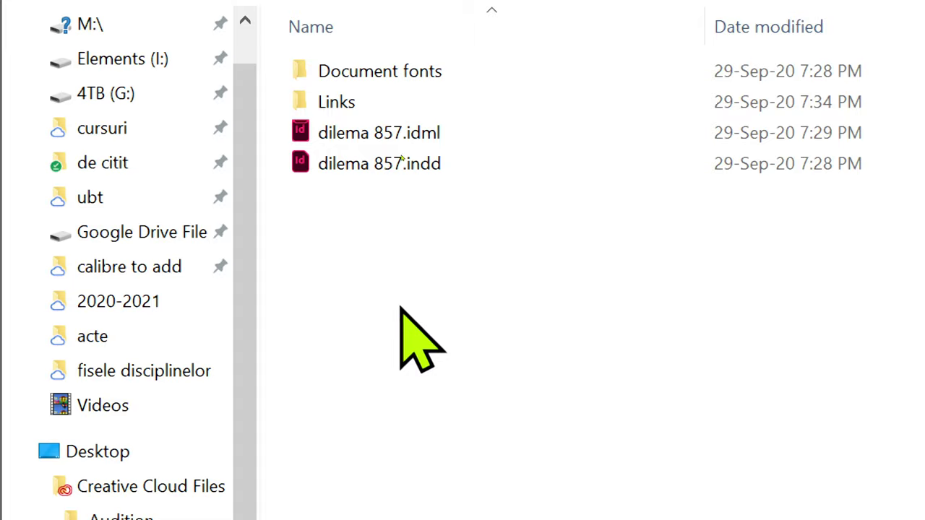
{"action": "left_click", "coordinate": [457, 257]}
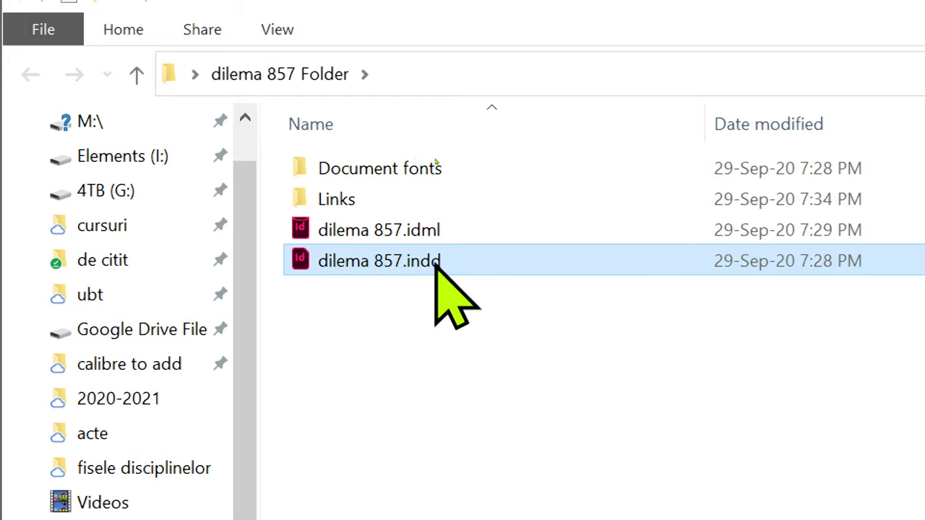
{"action": "left_click", "coordinate": [458, 223]}
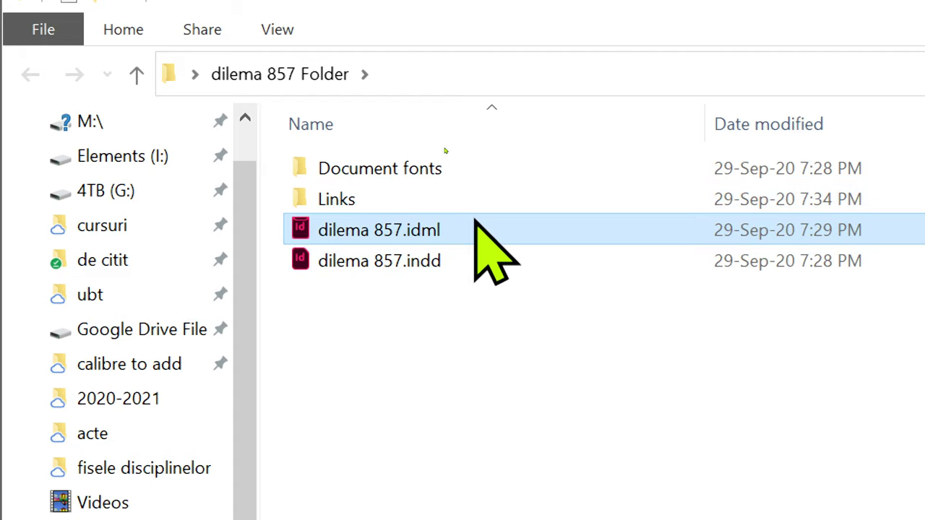
{"action": "key", "text": "F2"}
{"action": "left_click", "coordinate": [462, 322]}
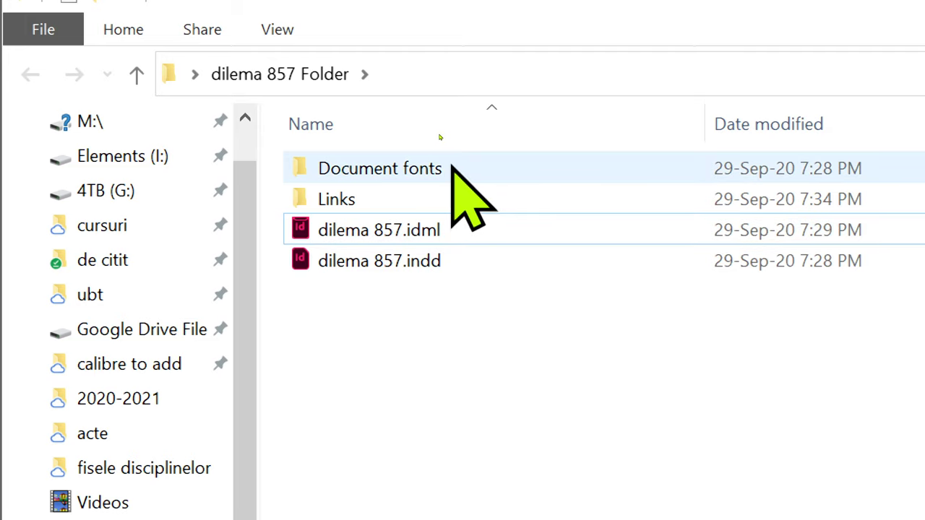
- Examine the OTF font files in the Document fonts folder and return to dilema 857 Folder
{"action": "double_click", "coordinate": [421, 166]}
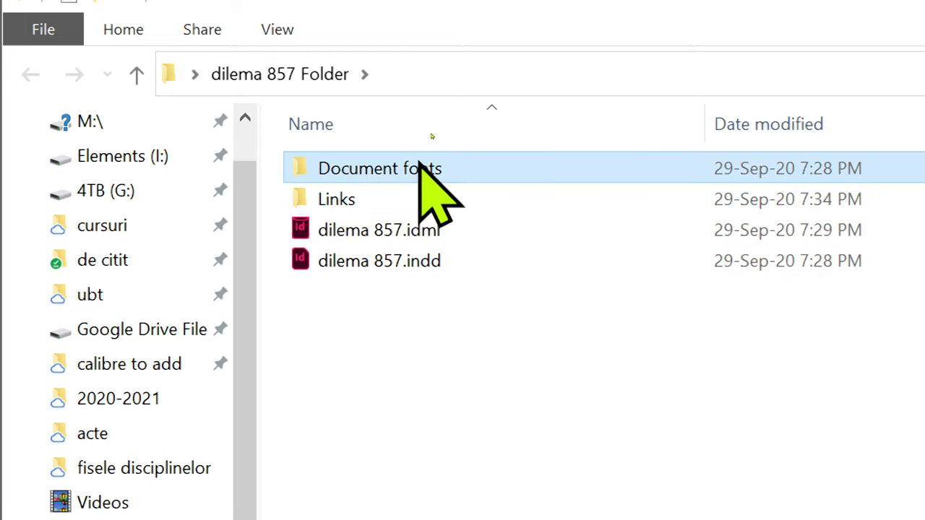
{"action": "left_click_drag", "start_coordinate": [472, 354], "coordinate": [448, 186]}
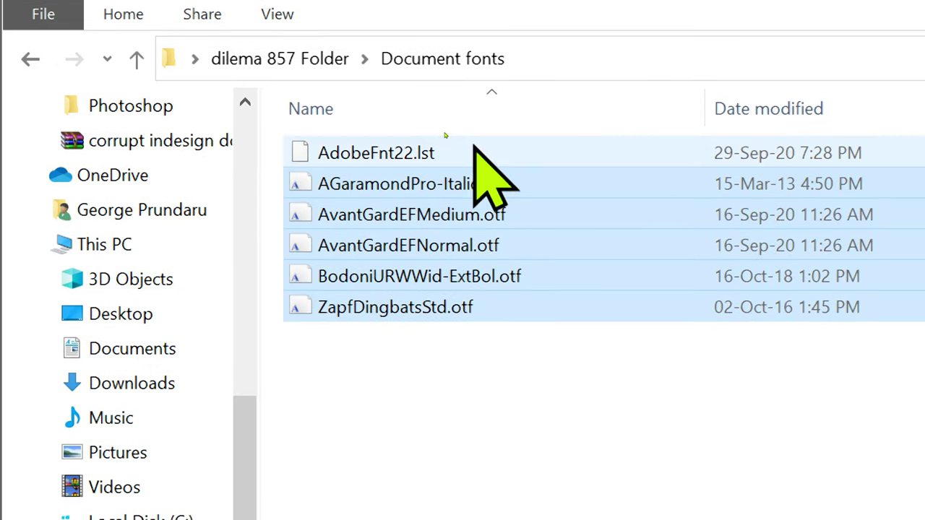
{"action": "left_click", "coordinate": [309, 62]}
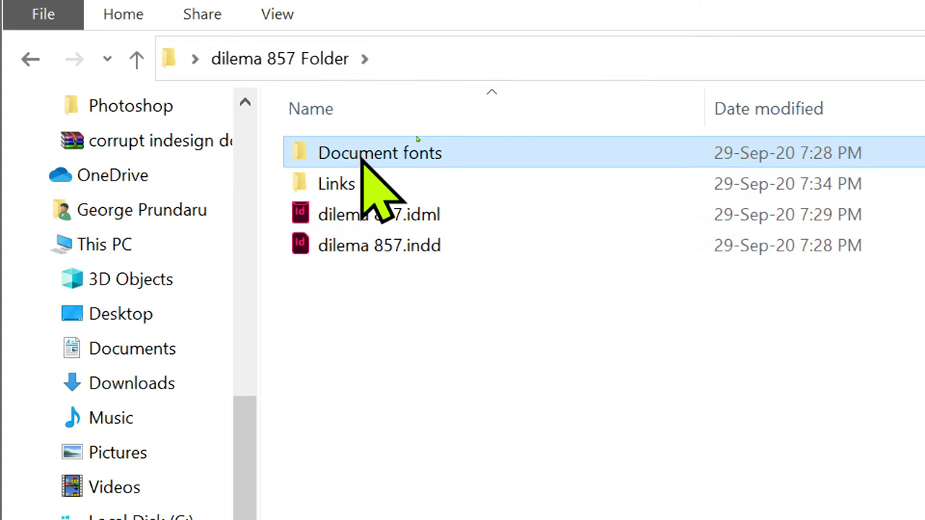
- Select the five OTF fonts in Document fonts, check their available install options, and return to dilema 857 Folder
{"action": "double_click", "coordinate": [435, 154]}
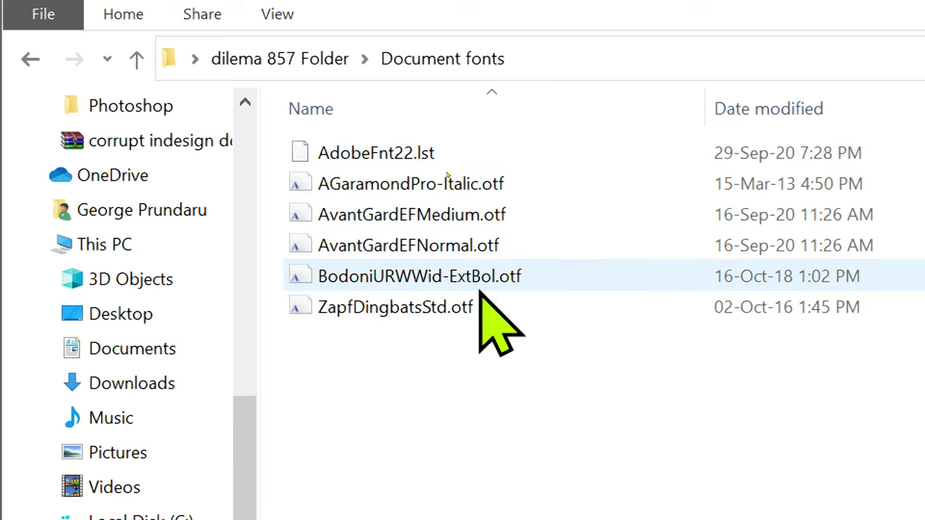
{"action": "left_click_drag", "start_coordinate": [462, 353], "coordinate": [338, 174]}
{"action": "right_click", "coordinate": [391, 194]}
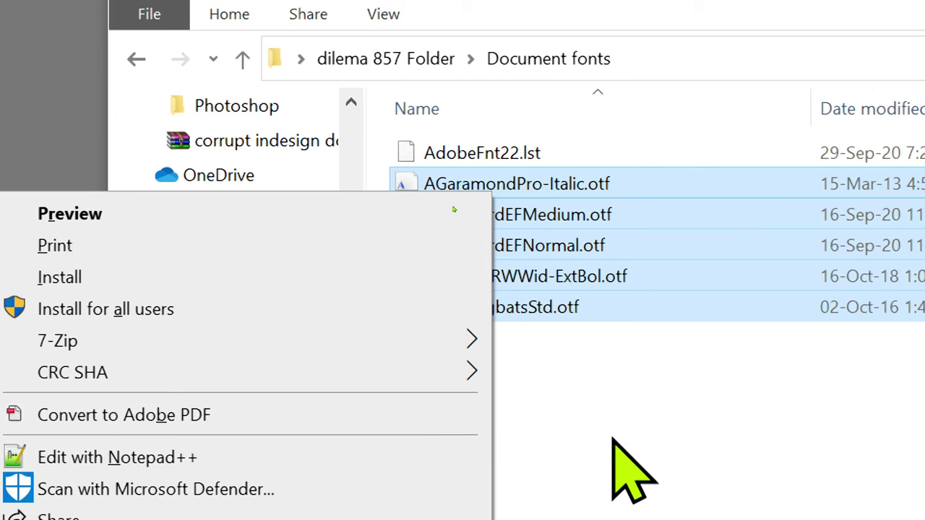
{"action": "left_click", "coordinate": [611, 438]}
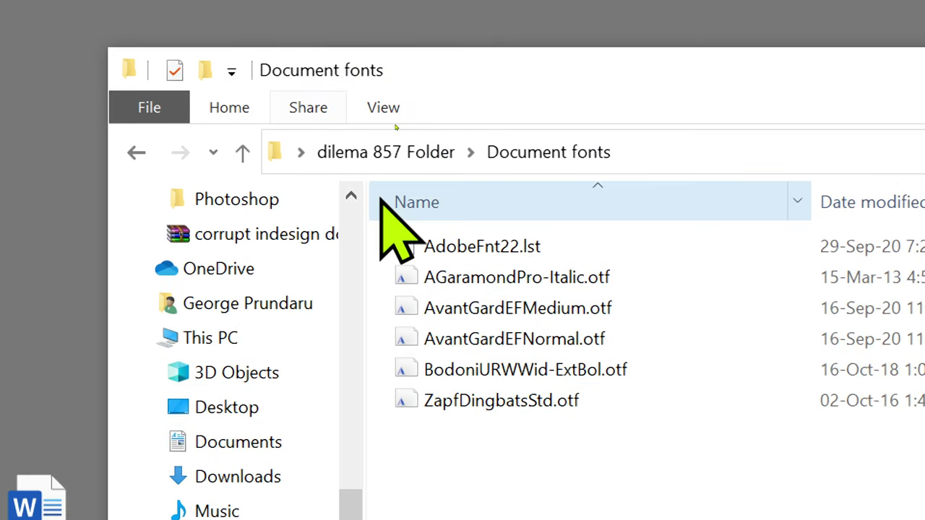
{"action": "left_click", "coordinate": [429, 163]}
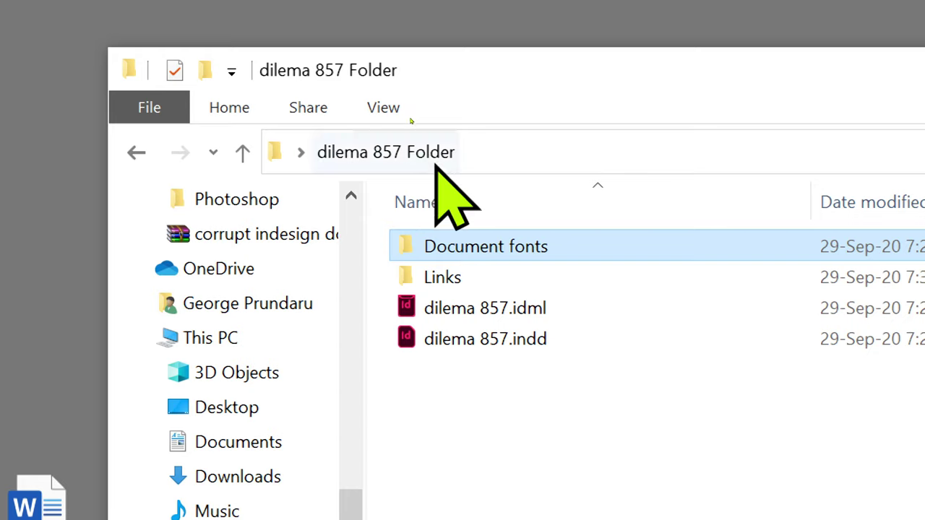
- Open the Links folder and examine its linked images, including the JPG portraits and foto_deschidere.psd
{"action": "left_click", "coordinate": [473, 278]}
{"action": "left_click", "coordinate": [466, 277]}
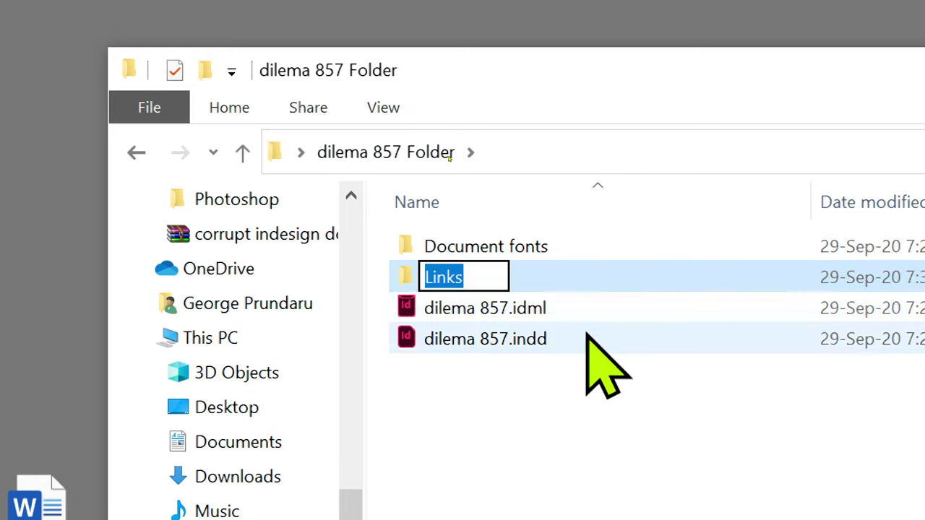
{"action": "double_click", "coordinate": [591, 274]}
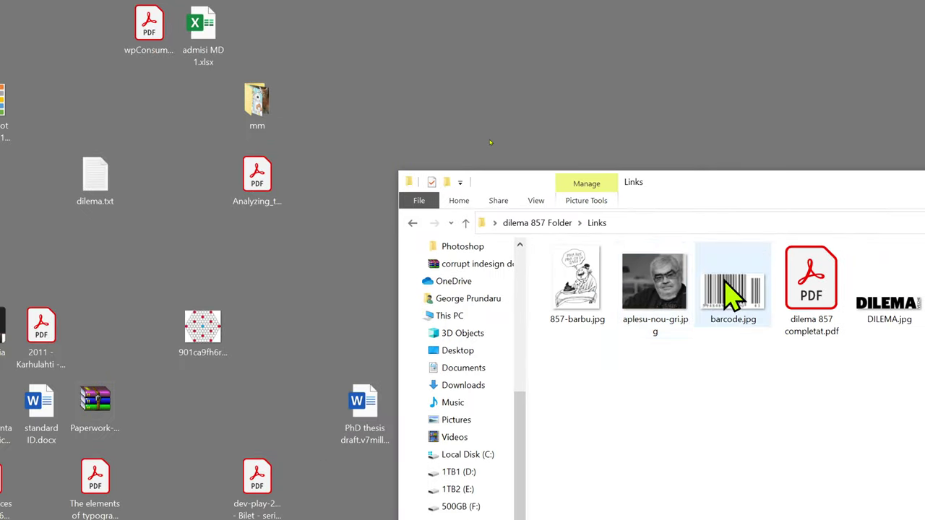
{"action": "left_click_drag", "start_coordinate": [713, 176], "coordinate": [379, 111]}
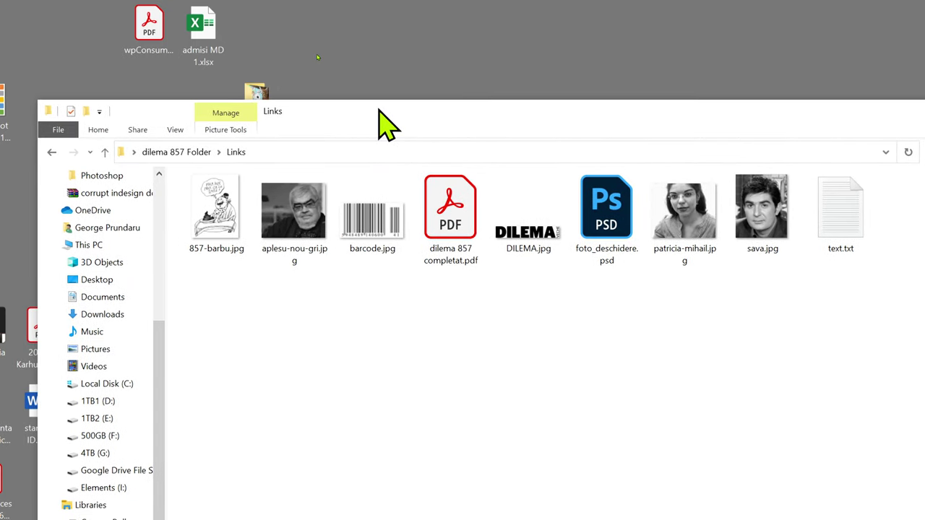
{"action": "left_click", "coordinate": [307, 217]}
{"action": "left_click", "coordinate": [623, 223]}
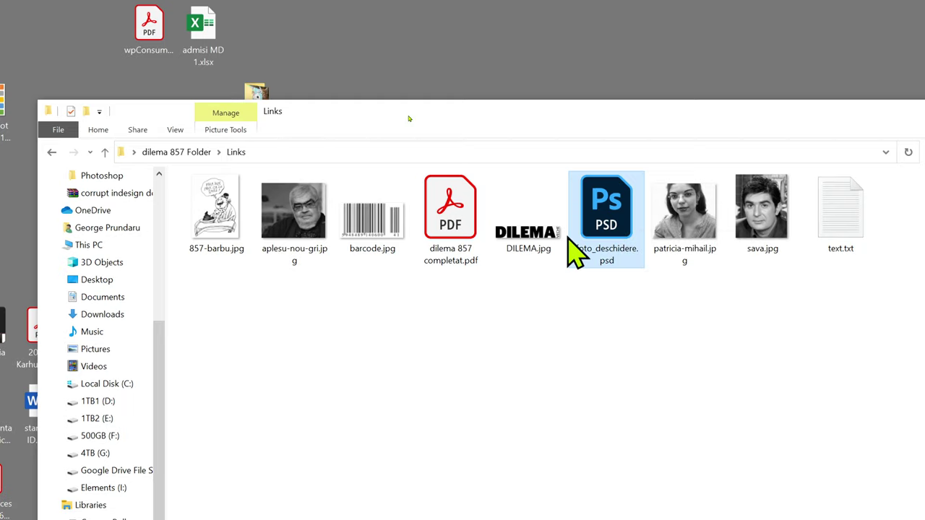
- Open dilema 857 completat.pdf from the Links folder and view its full page fitted to the window
{"action": "left_click", "coordinate": [458, 252]}
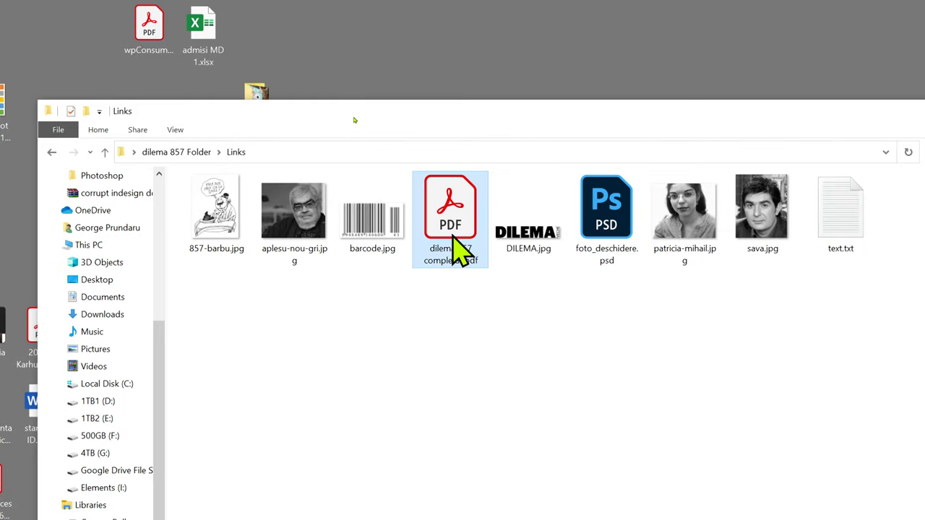
{"action": "double_click", "coordinate": [458, 253]}
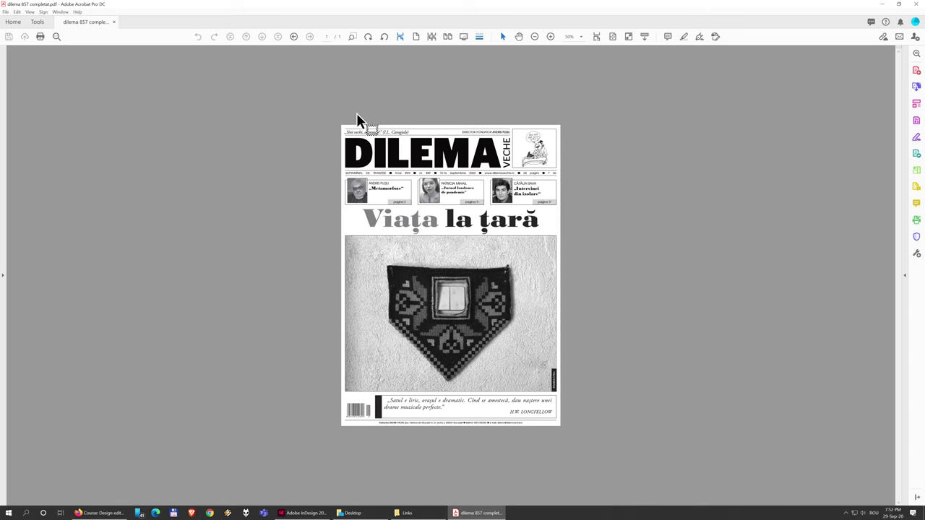
{"action": "key", "text": "ctrl+0"}
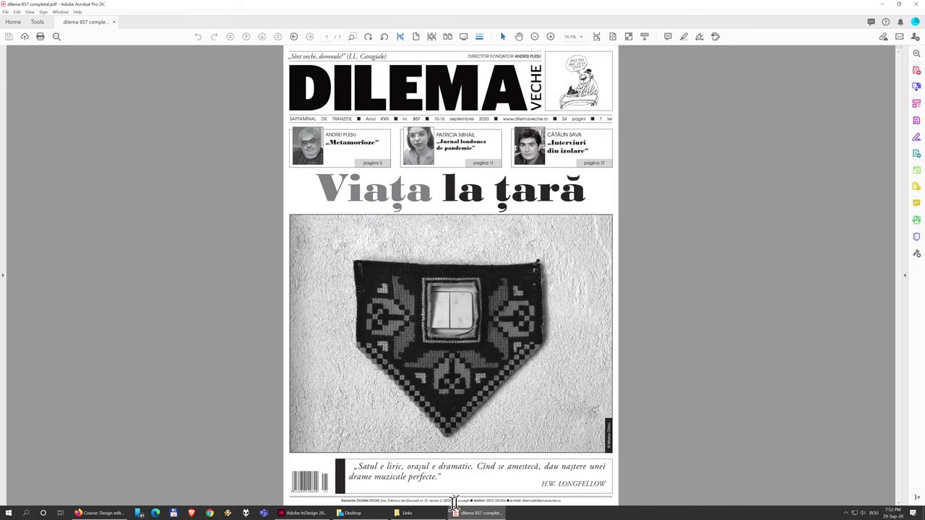
- Review the cover text in text.txt from the Links folder, close it, and return to dilema 857 Folder
{"action": "left_click", "coordinate": [404, 513]}
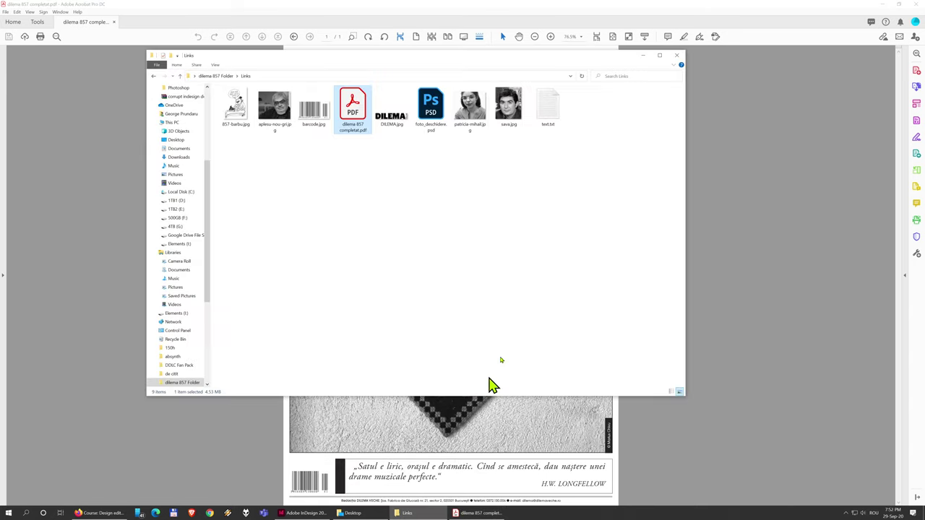
{"action": "double_click", "coordinate": [550, 117]}
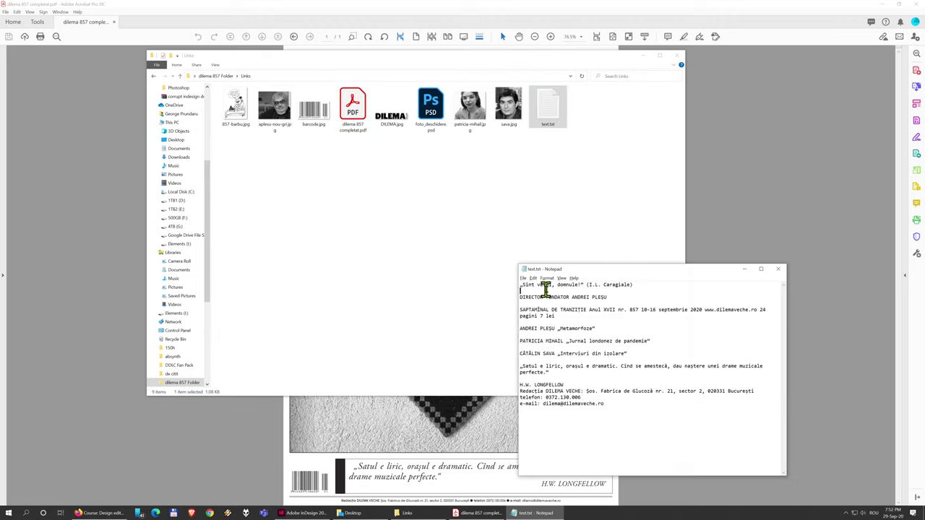
{"action": "left_click_drag", "start_coordinate": [545, 289], "coordinate": [641, 404]}
{"action": "left_click", "coordinate": [639, 406]}
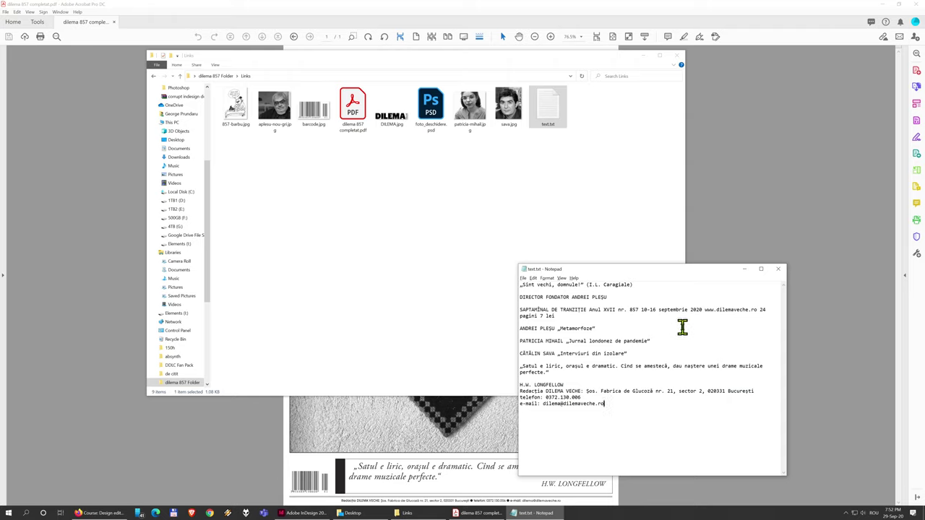
{"action": "left_click", "coordinate": [780, 271]}
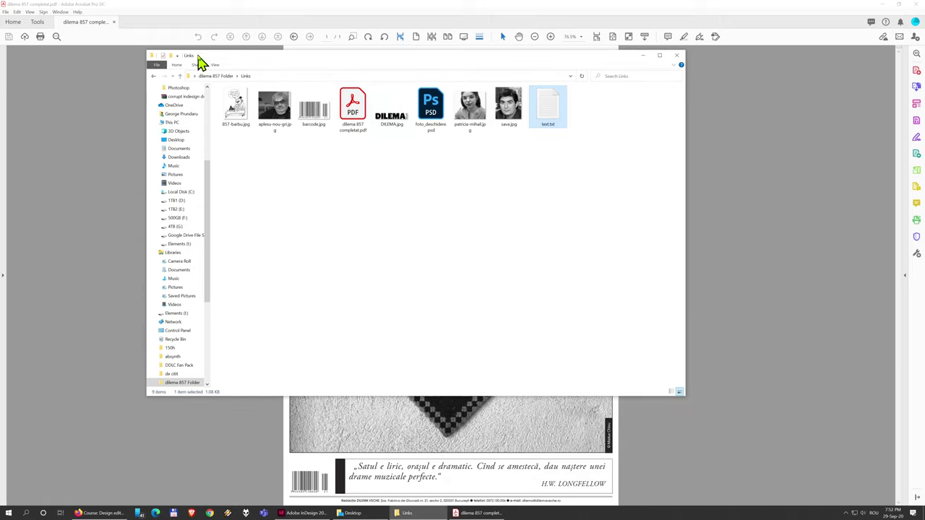
{"action": "left_click", "coordinate": [217, 76]}
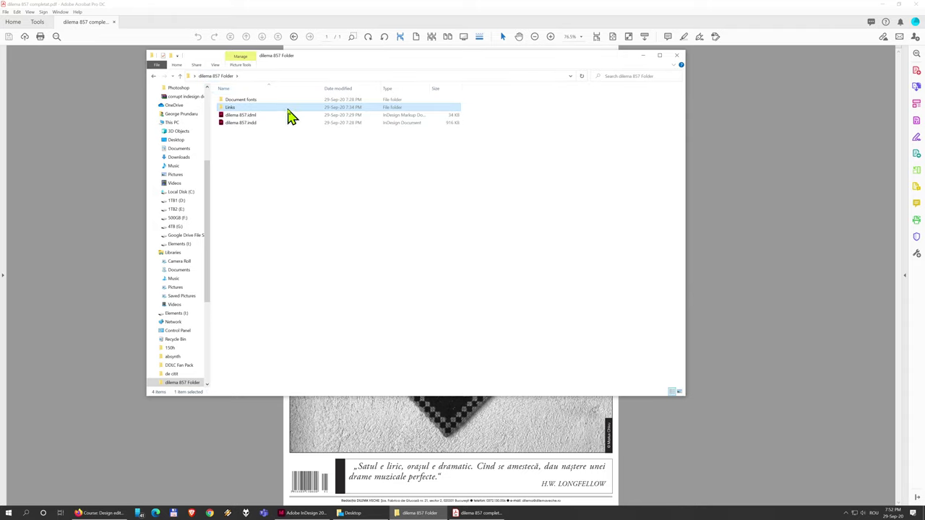